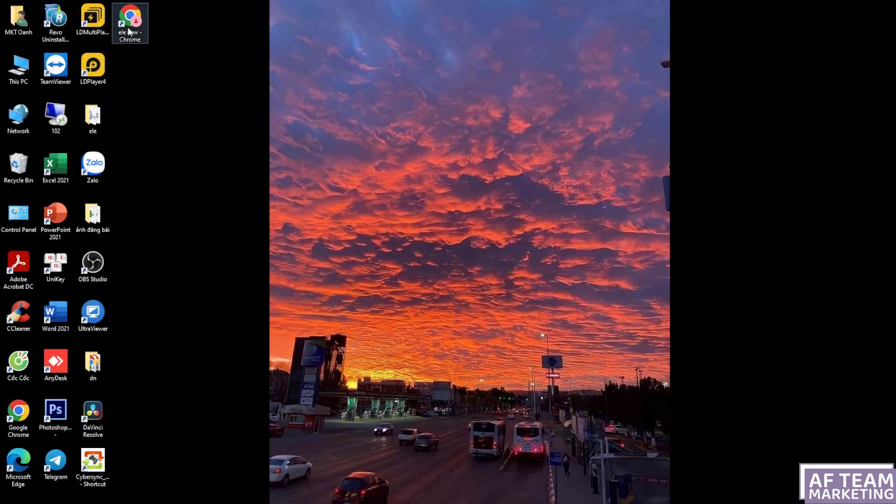
- Launch Chrome maximized and start entering the elementor.com/affiliates/ address
double_click(130, 21)
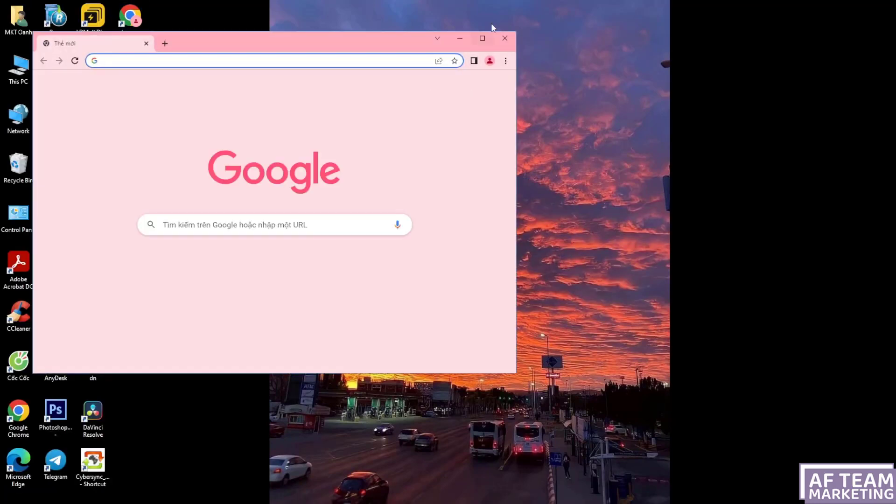
click(483, 39)
click(214, 24)
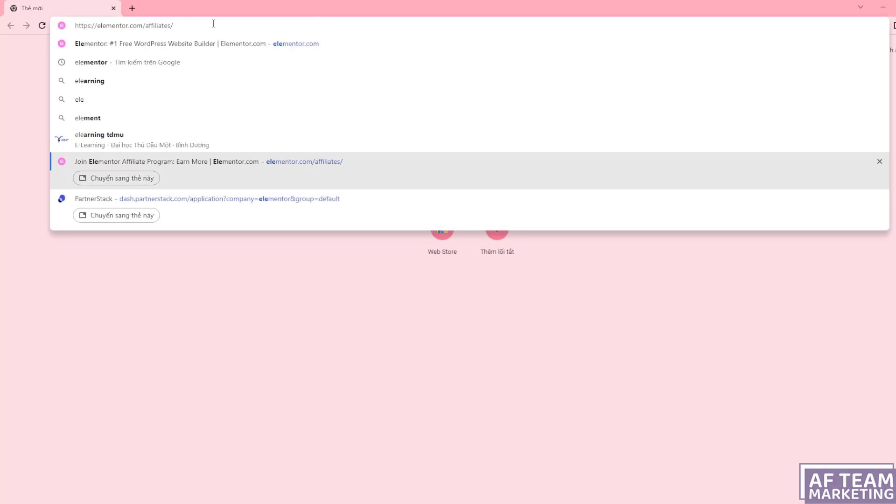
- Load the elementor.com/affiliates/ page to reach the PartnerStack application form
key(Return)
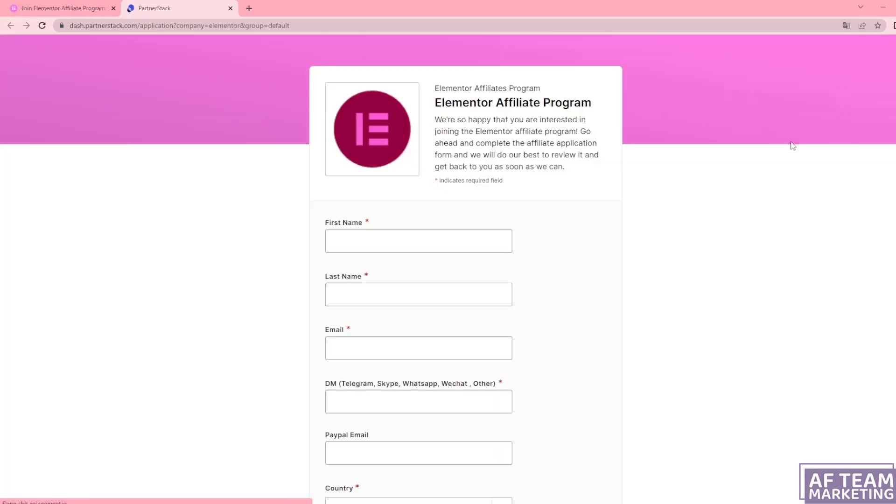
scroll(730, 217, down, 1)
scroll(730, 212, up, 1)
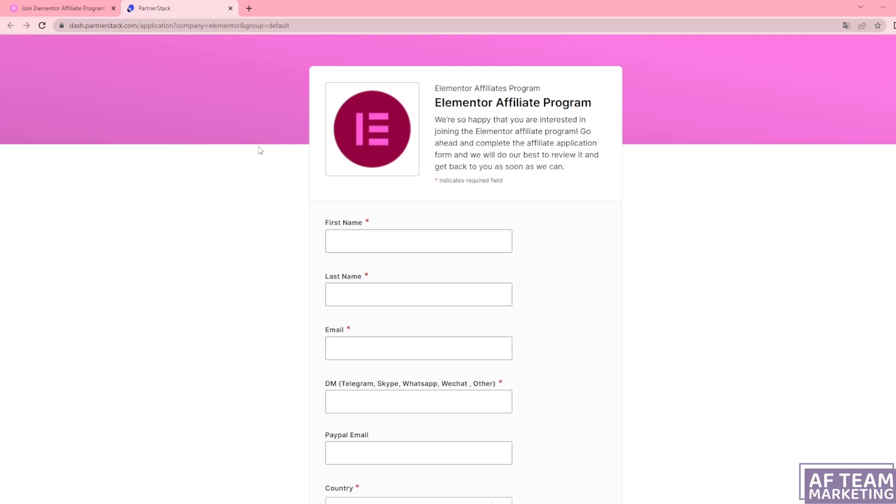
scroll(674, 188, down, 2)
scroll(674, 187, down, 2)
scroll(674, 187, down, 2)
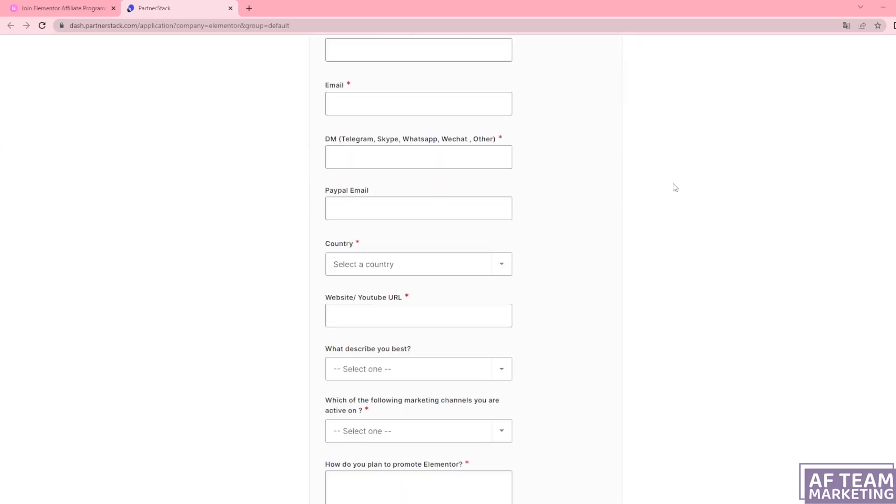
scroll(673, 188, down, 3)
scroll(674, 188, down, 3)
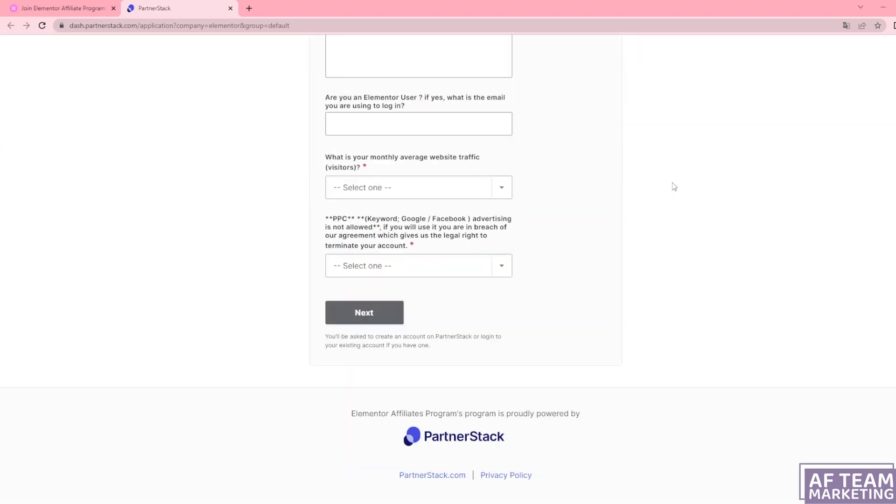
scroll(675, 187, up, 1)
scroll(674, 186, up, 1)
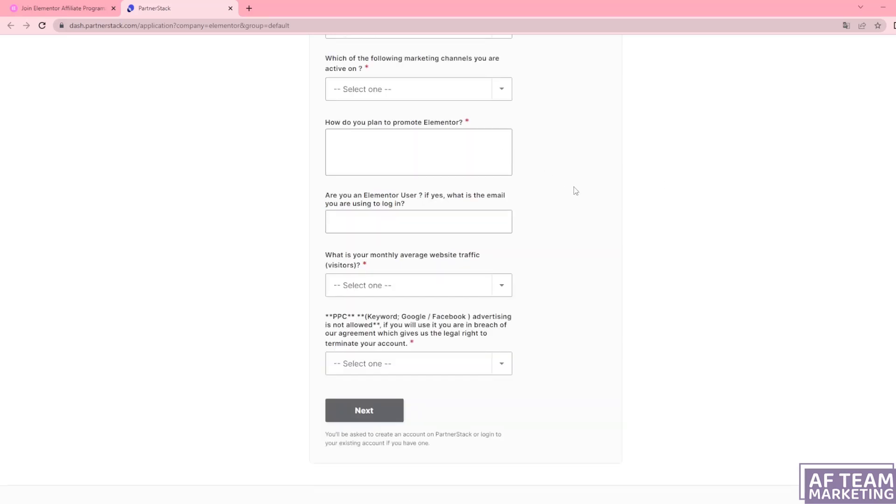
scroll(575, 190, up, 1)
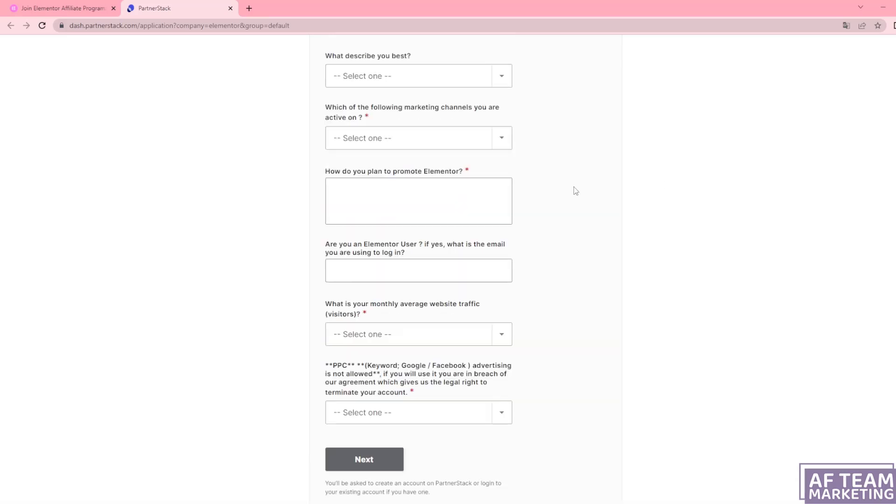
scroll(574, 190, up, 2)
scroll(575, 190, up, 6)
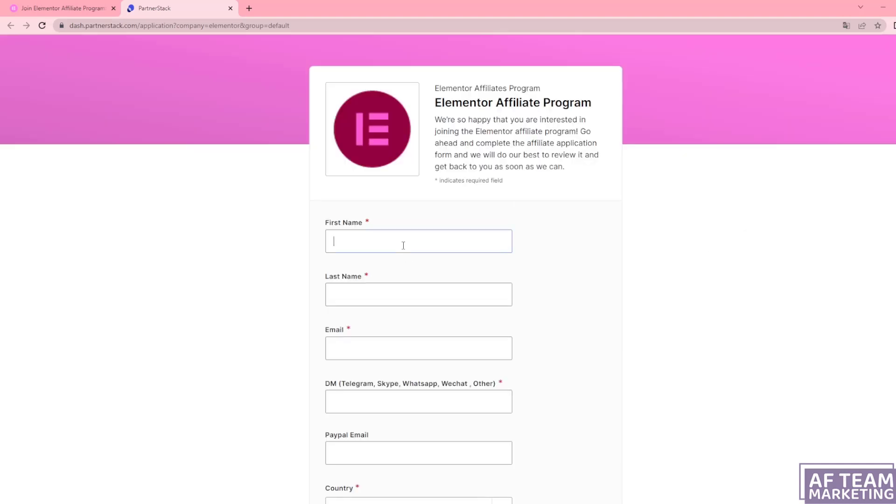
- Enter the first and last name, and paste the email copied from Notepad
key(Tab)
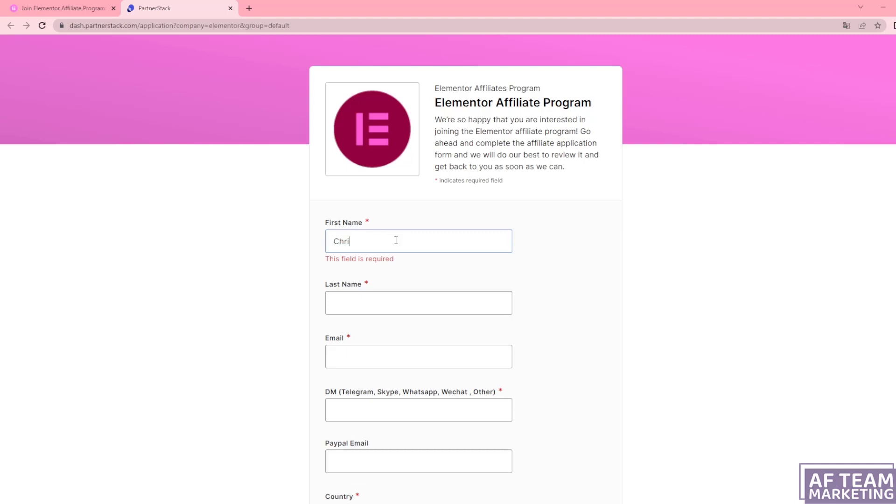
text(nan)
click(378, 298)
text(L)
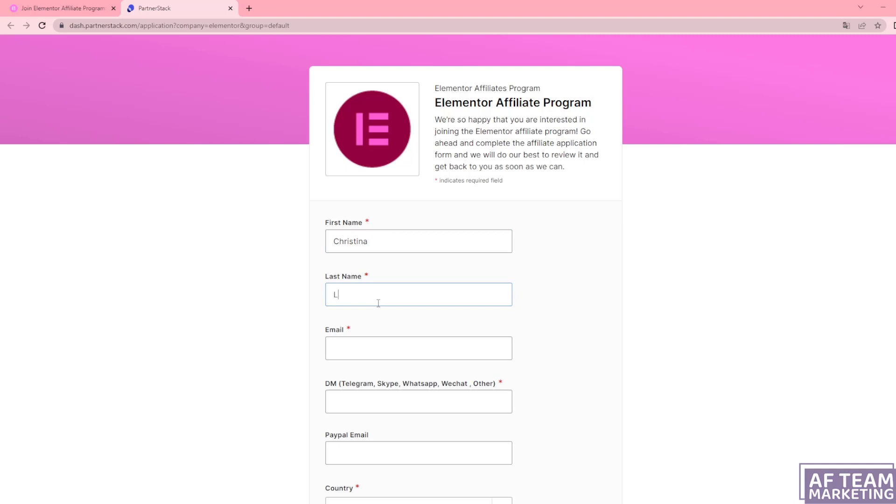
text(eee)
key(alt+Tab)
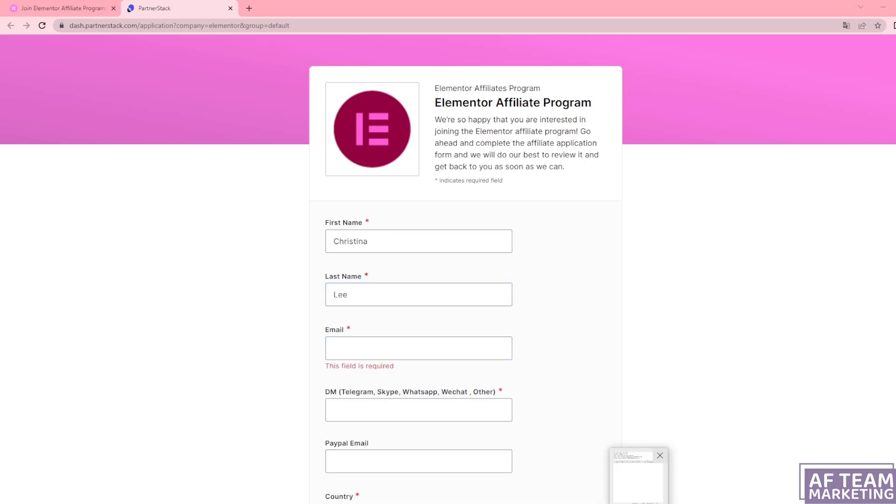
click(269, 107)
key(shift+Home)
key(ctrl+c)
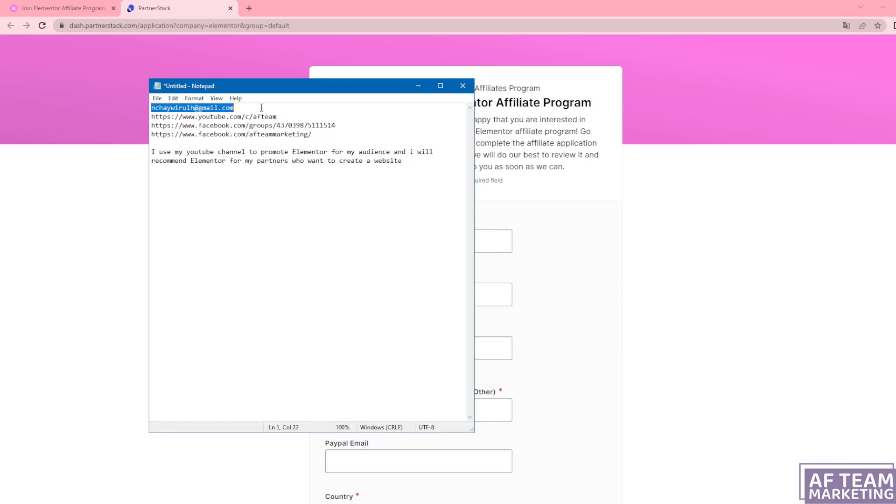
key(alt+Tab)
key(ctrl+v)
scroll(425, 313, down, 1)
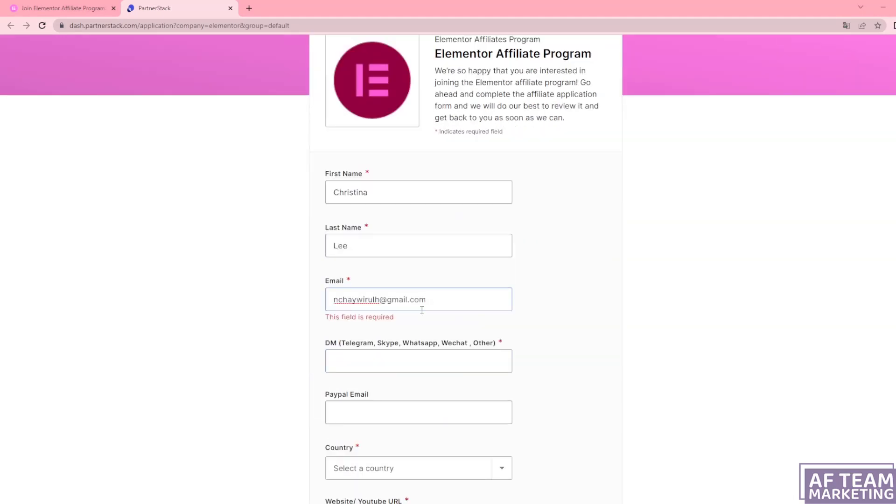
- Fill the direct-message app field with Telegram, copied from its label
click(392, 357)
double_click(353, 335)
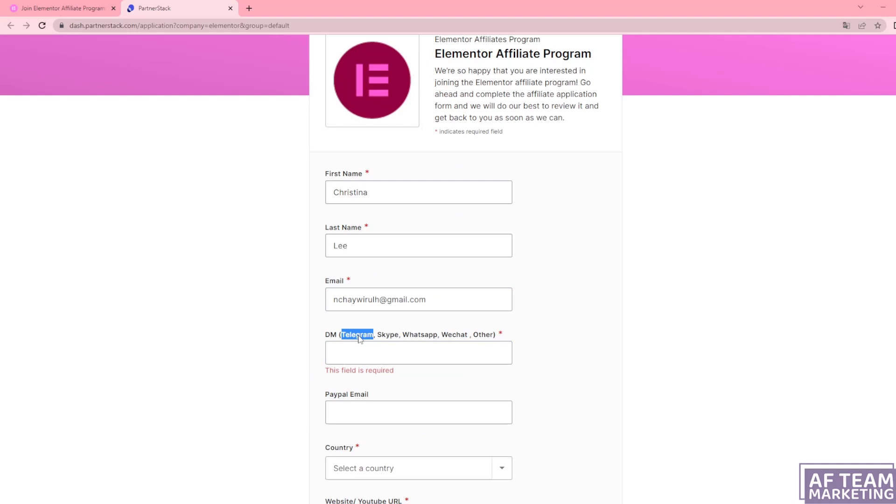
key(ctrl+c)
click(378, 352)
key(ctrl+v)
scroll(380, 326, down, 1)
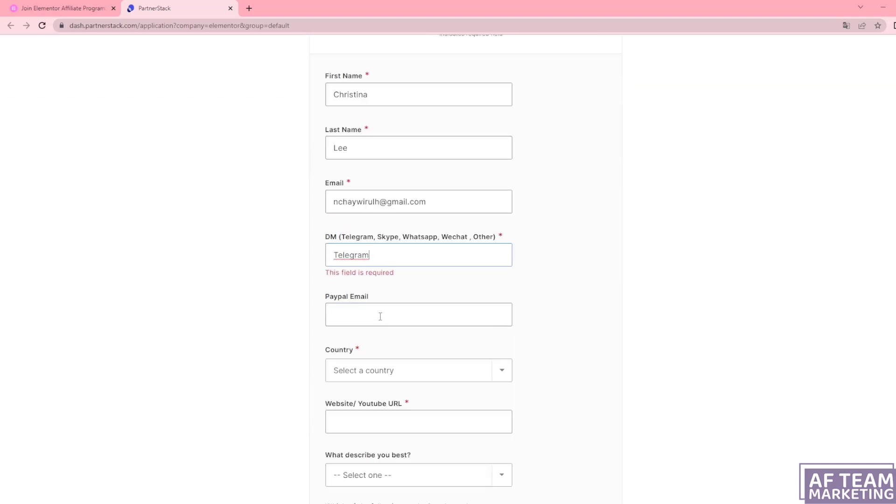
- Choose United States from the form's Country dropdown
click(379, 316)
scroll(383, 317, up, 1)
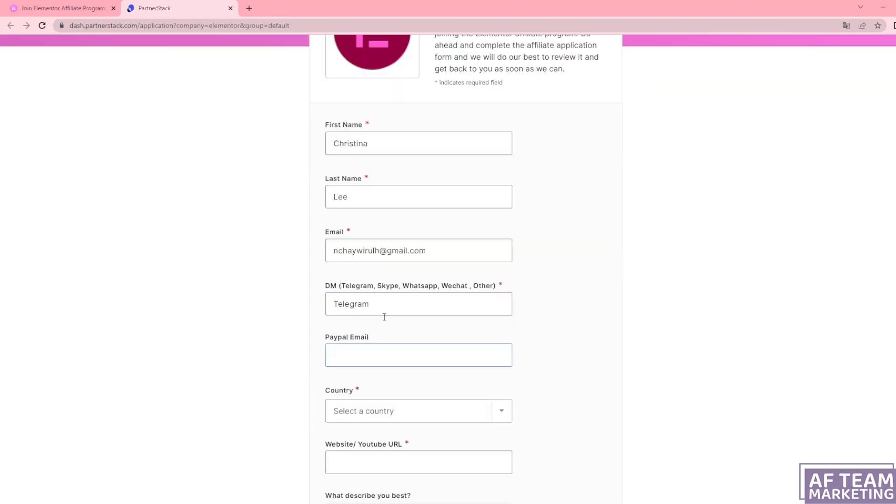
scroll(387, 344, down, 1)
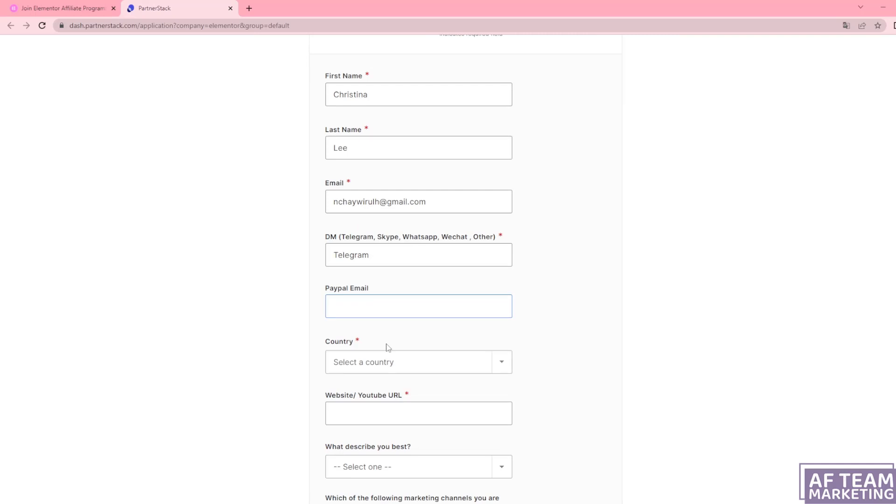
click(382, 362)
scroll(438, 326, down, 8)
scroll(430, 280, down, 5)
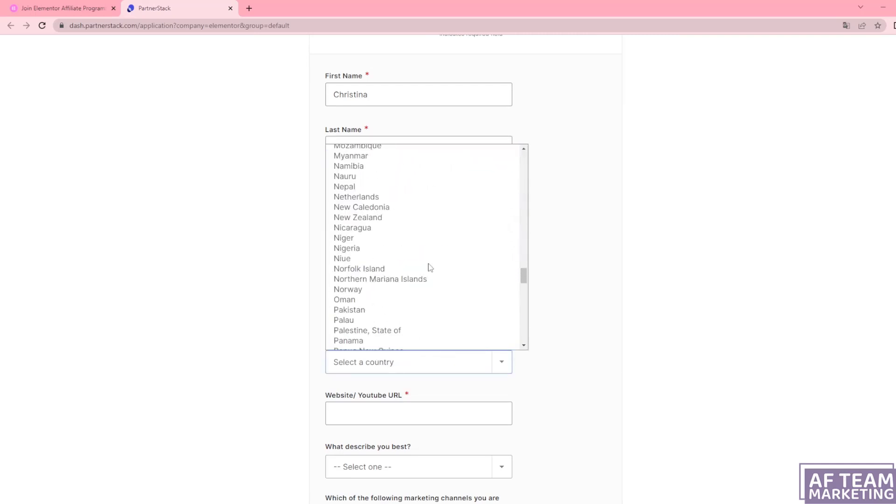
scroll(430, 269, down, 3)
scroll(429, 267, down, 1)
scroll(429, 267, down, 5)
scroll(430, 269, down, 4)
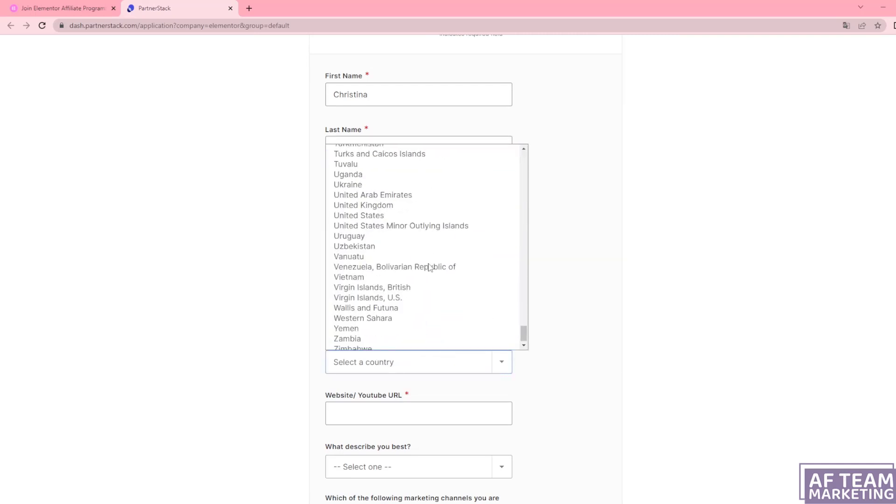
click(399, 215)
scroll(413, 231, down, 2)
- Paste the YouTube channel URL from Notepad into the Website/Youtube URL field
click(406, 315)
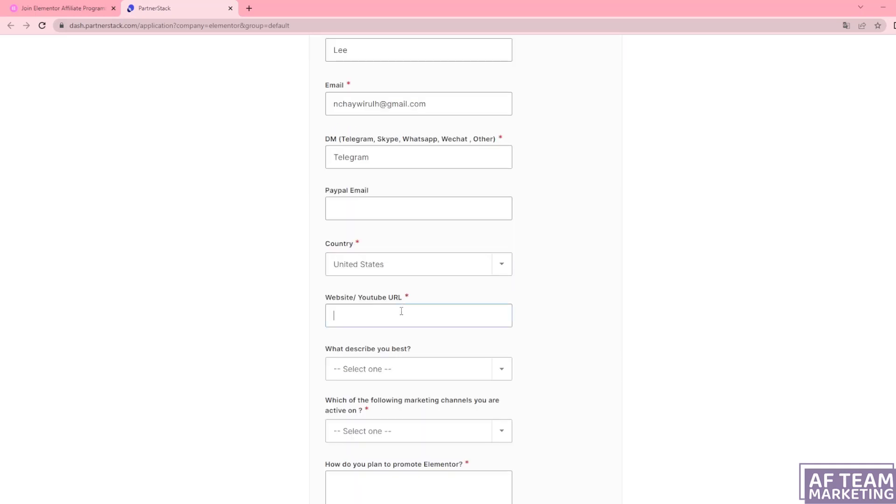
key(alt+Tab)
drag(151, 117, 279, 117)
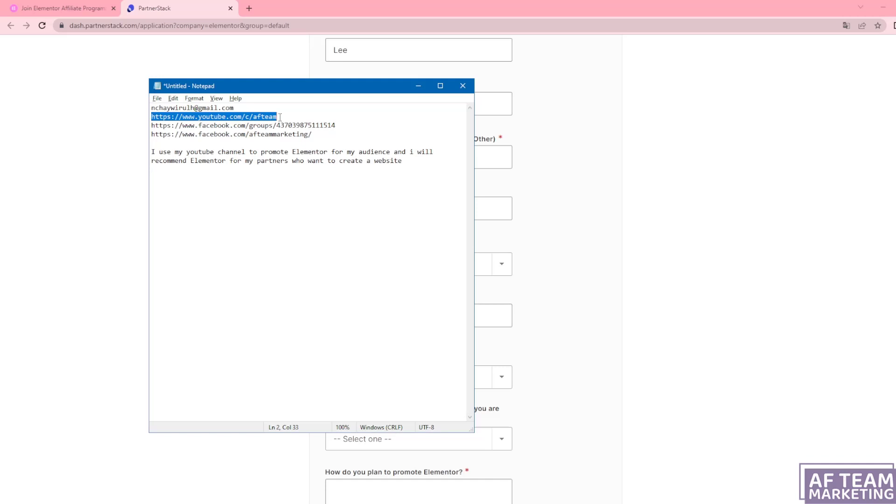
key(ctrl+c)
key(alt+Tab)
click(443, 322)
key(ctrl+v)
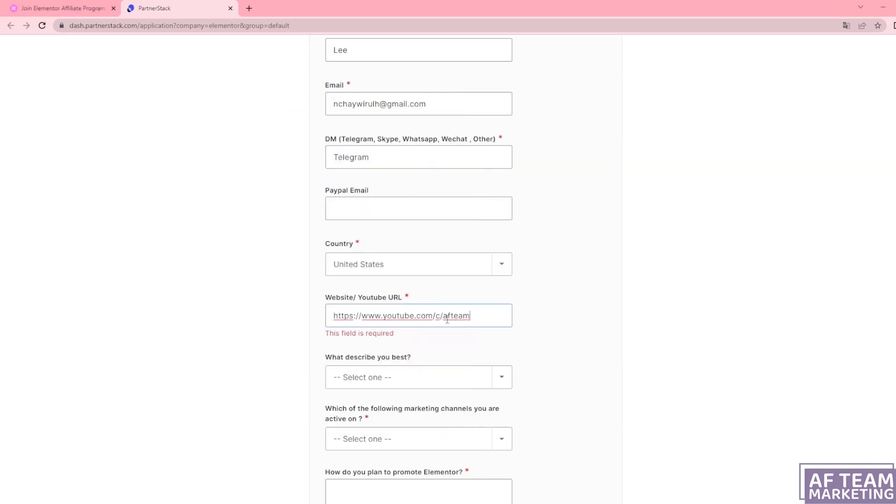
scroll(451, 301, down, 1)
scroll(452, 302, down, 1)
scroll(452, 301, down, 1)
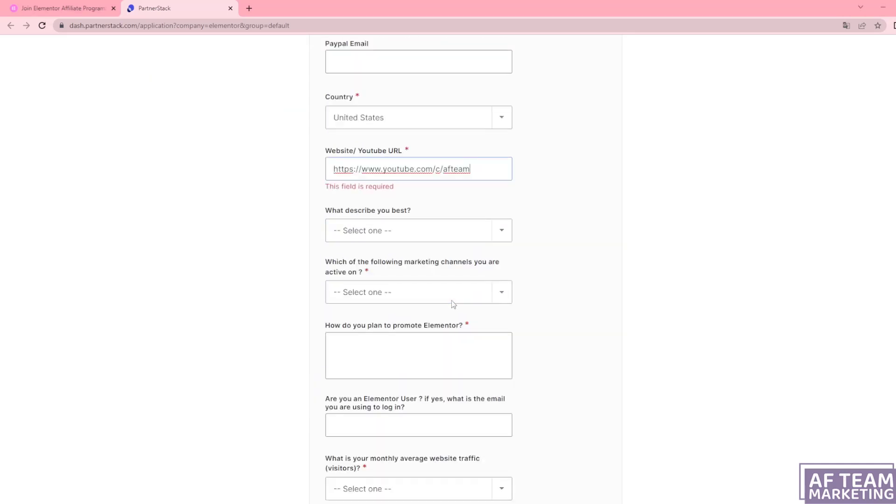
- Select Youtuber as best description and YouTube as active marketing channel
click(421, 231)
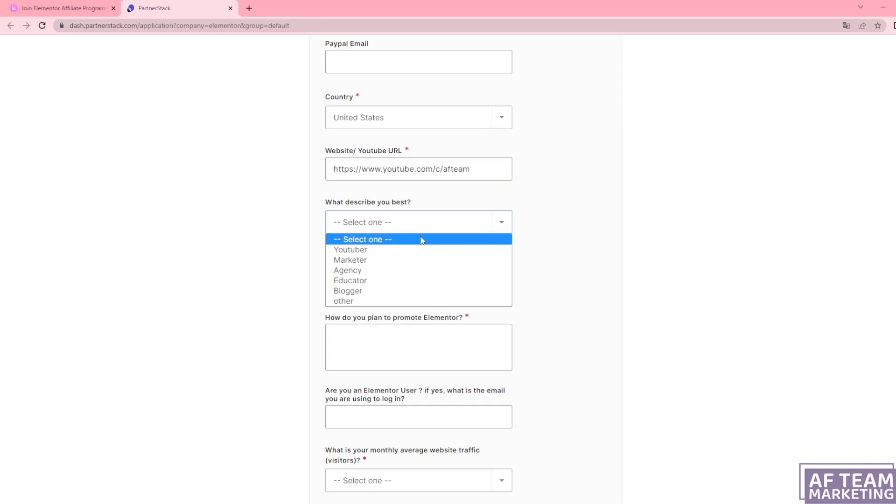
click(417, 249)
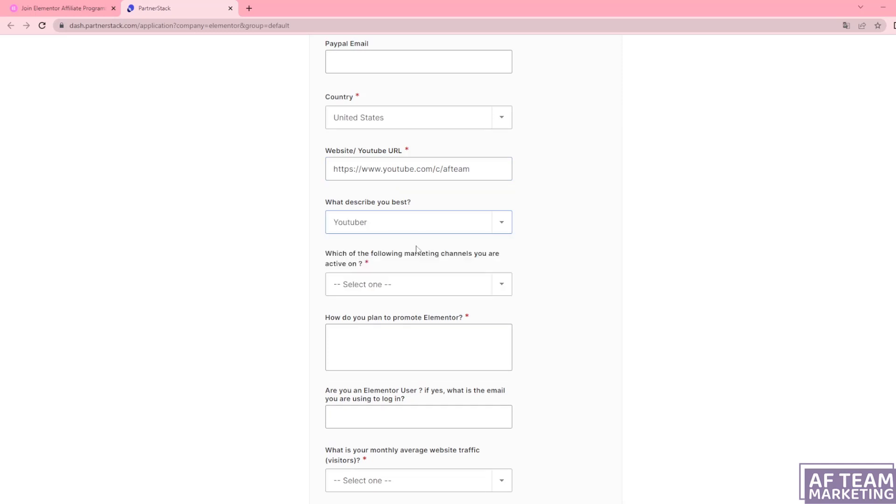
click(411, 283)
click(388, 311)
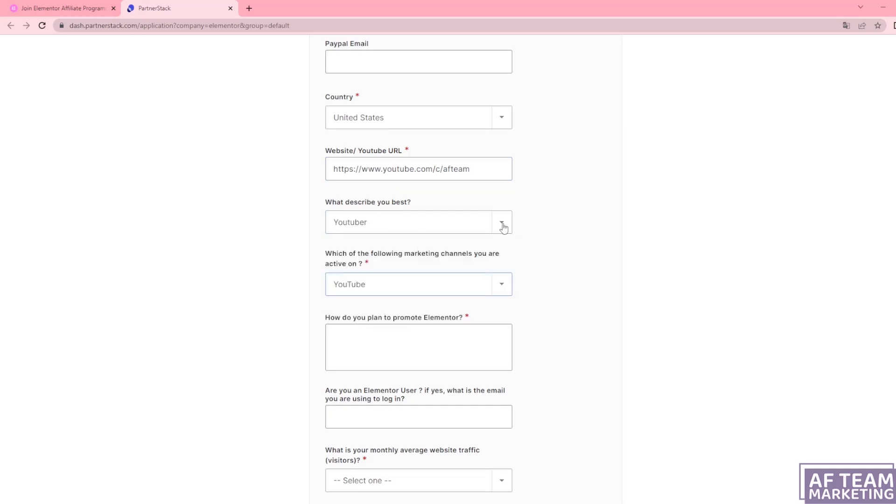
click(502, 223)
click(273, 280)
scroll(278, 266, down, 1)
- Paste the prepared YouTube recommendation paragraph from Notepad into 'How do you plan to promote Elementor?'
click(354, 283)
key(alt+Tab)
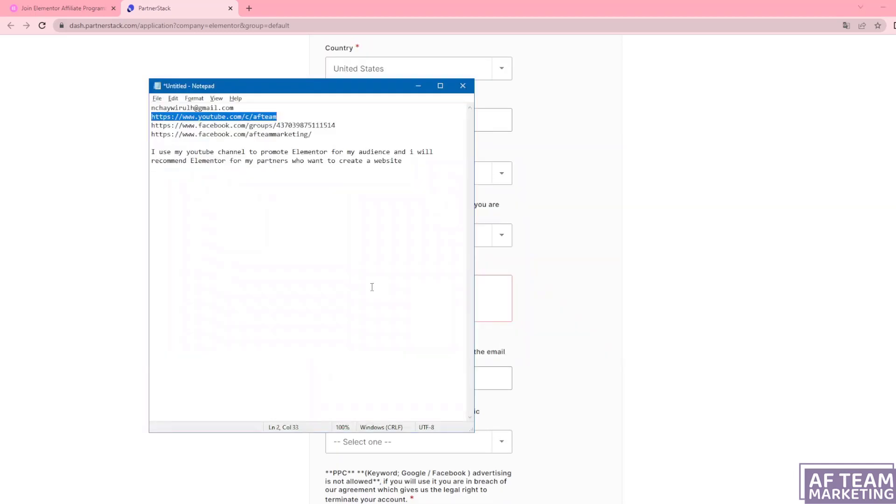
drag(152, 151, 419, 166)
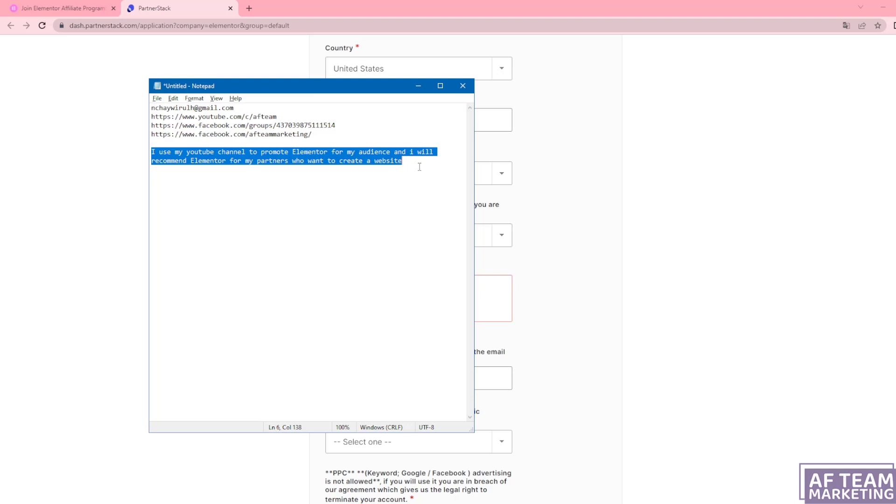
key(ctrl+c)
key(alt+Tab)
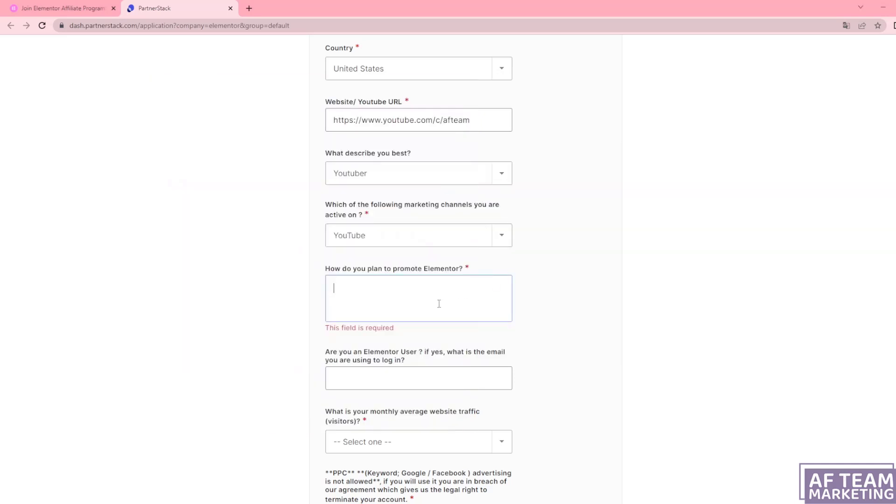
key(ctrl+v)
scroll(484, 281, down, 1)
scroll(476, 294, up, 2)
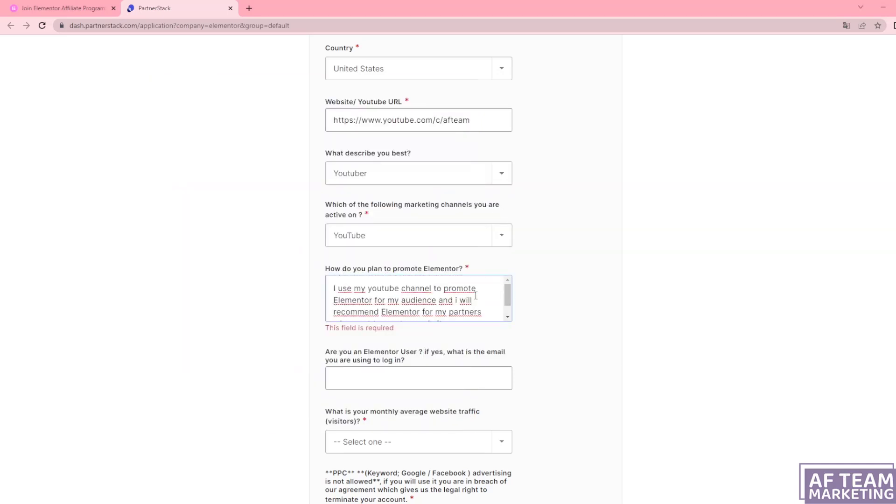
click(688, 271)
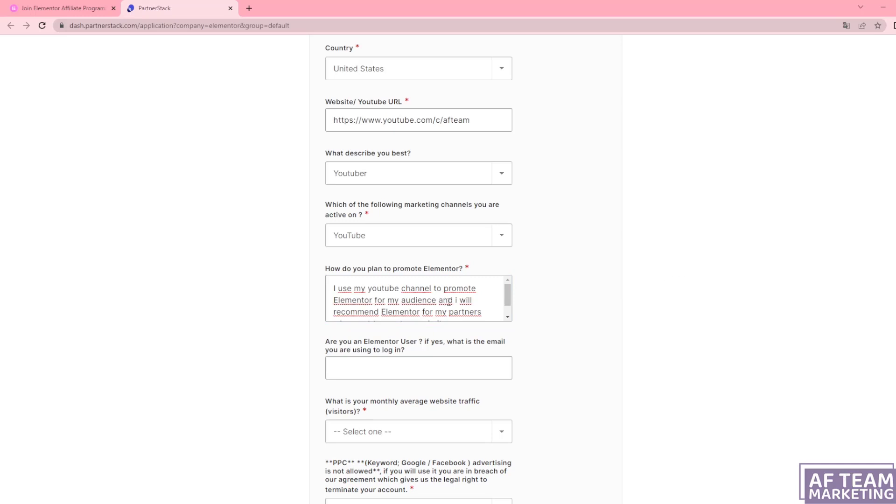
drag(507, 291, 507, 295)
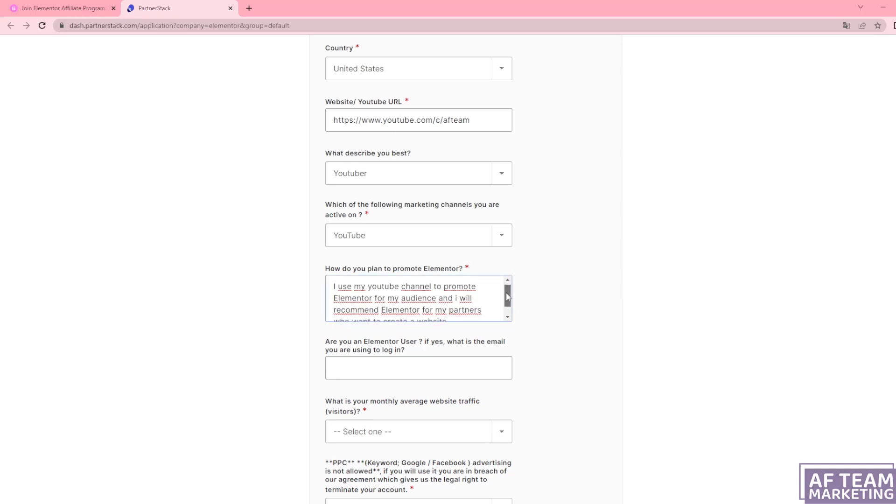
scroll(508, 296, down, 1)
- Append the Facebook group and afteammarketing page links from Notepad after the promotion paragraph
key(alt+Tab)
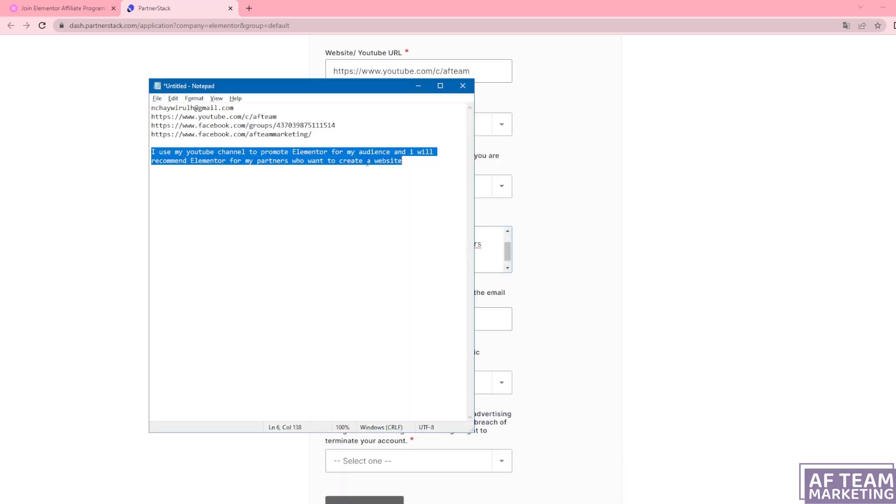
click(292, 160)
drag(312, 135, 149, 125)
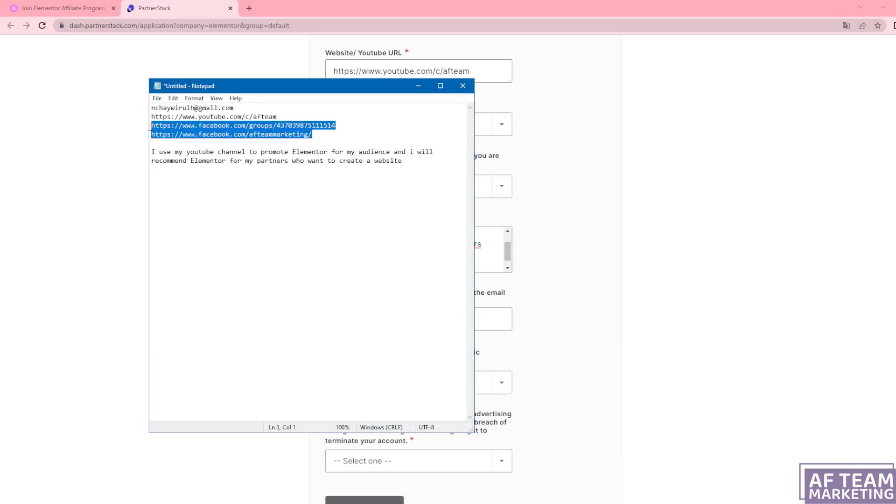
key(ctrl+c)
key(alt+Tab)
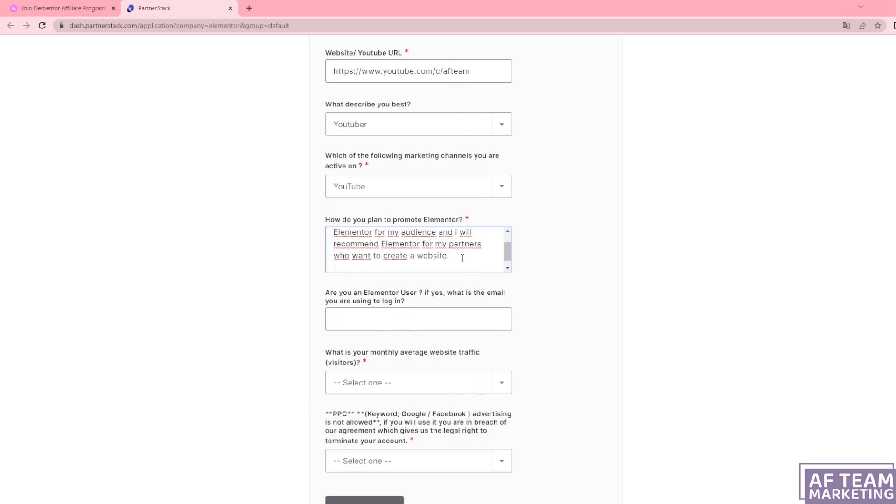
click(462, 258)
key(ctrl+v)
scroll(391, 249, up, 3)
scroll(391, 249, down, 3)
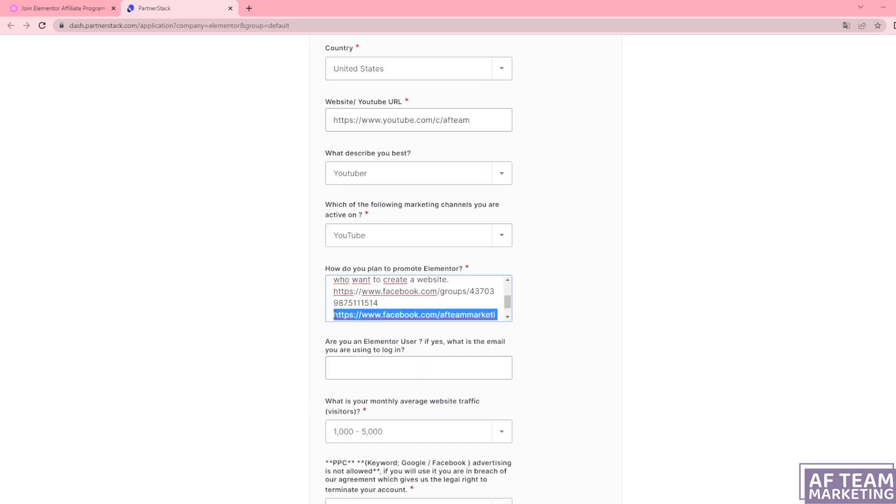
mouse_move(350, 309)
mouse_down()
mouse_move(332, 291)
mouse_move(333, 304)
mouse_up()
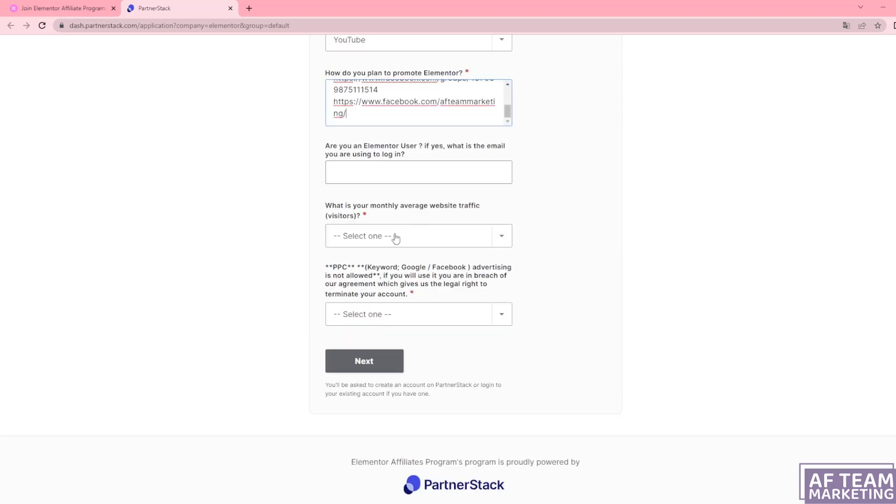
- Choose 1,000 - 5,000 monthly visitors and 'I understand' for PPC, then submit the application
click(420, 237)
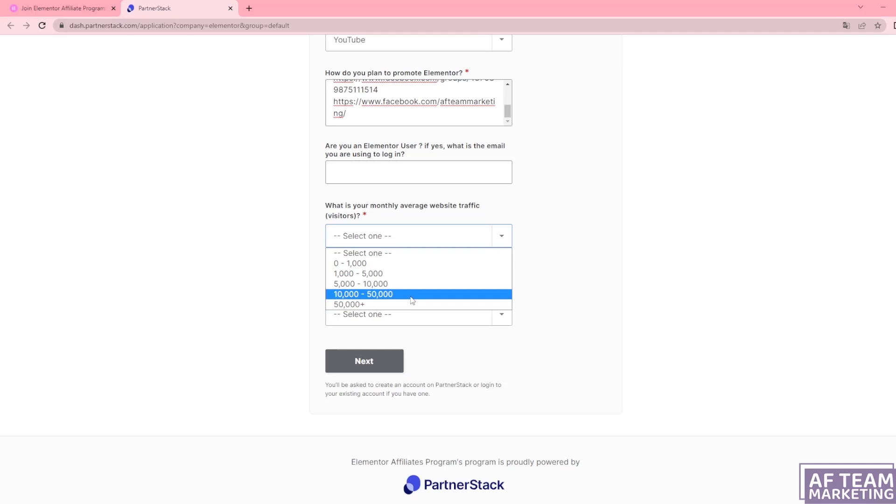
click(378, 274)
click(501, 266)
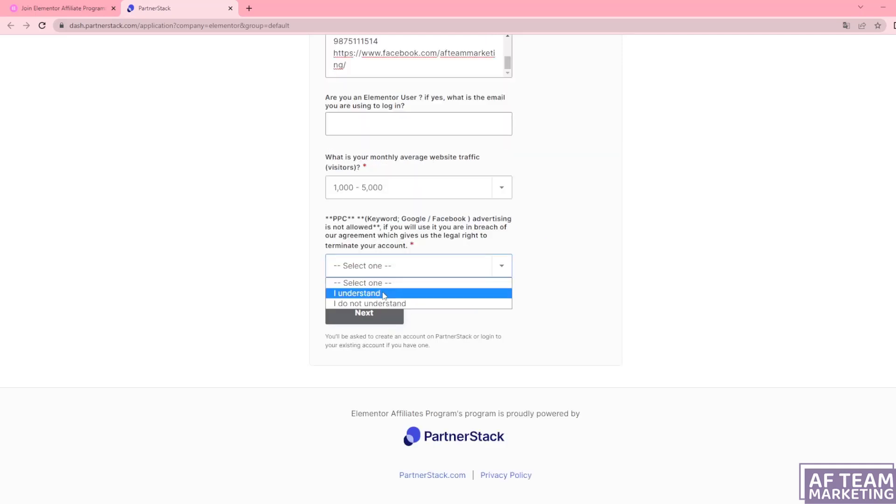
click(383, 293)
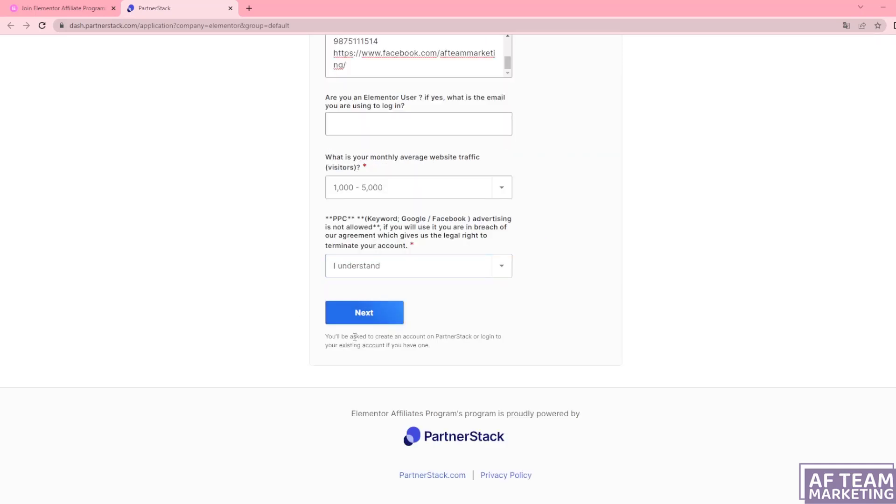
click(371, 312)
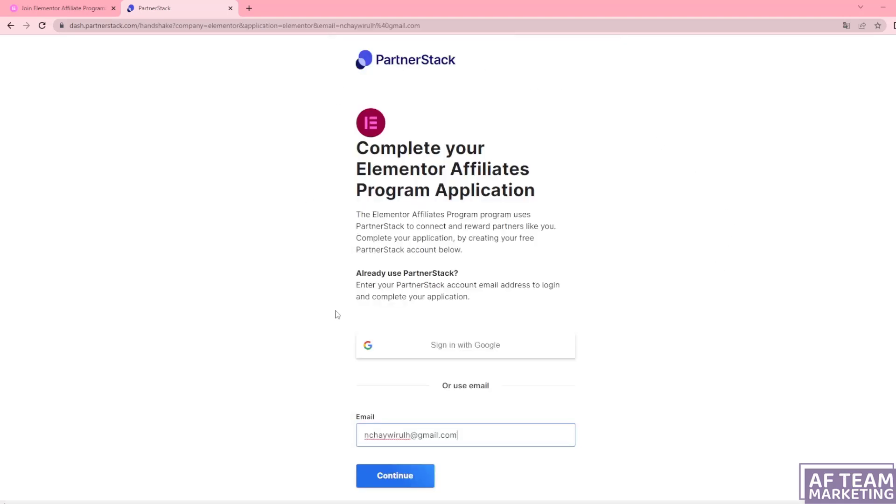
scroll(537, 294, down, 1)
- Continue with email and open the Verify your email address message in Gmail
click(417, 440)
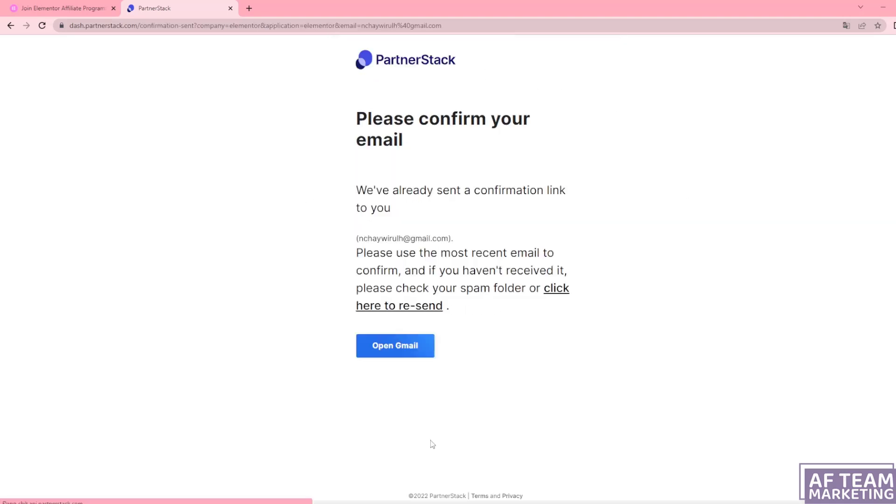
click(420, 350)
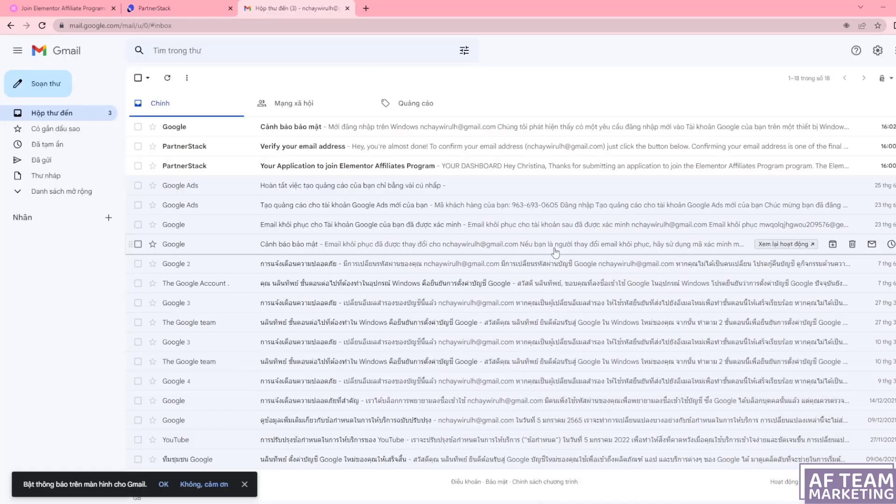
click(338, 146)
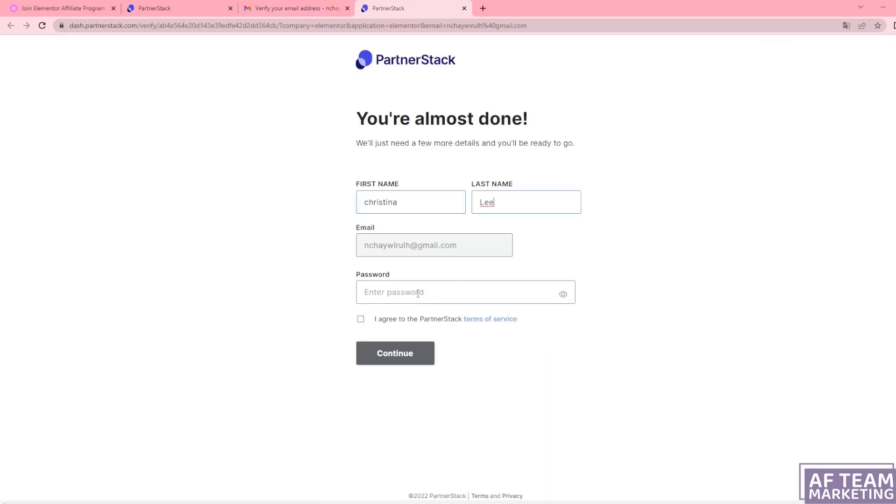
- Enter the account password, submit the account details, and dismiss the save-password prompt
click(419, 293)
text(a)
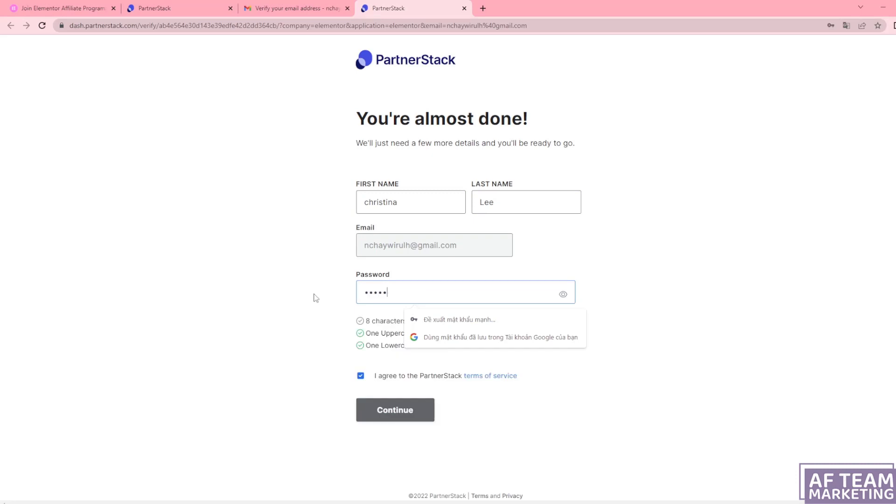
text(a)
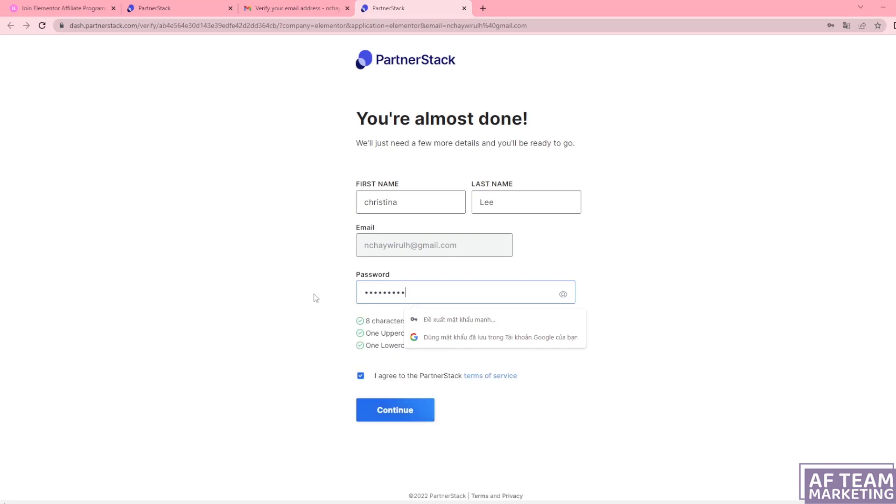
click(266, 311)
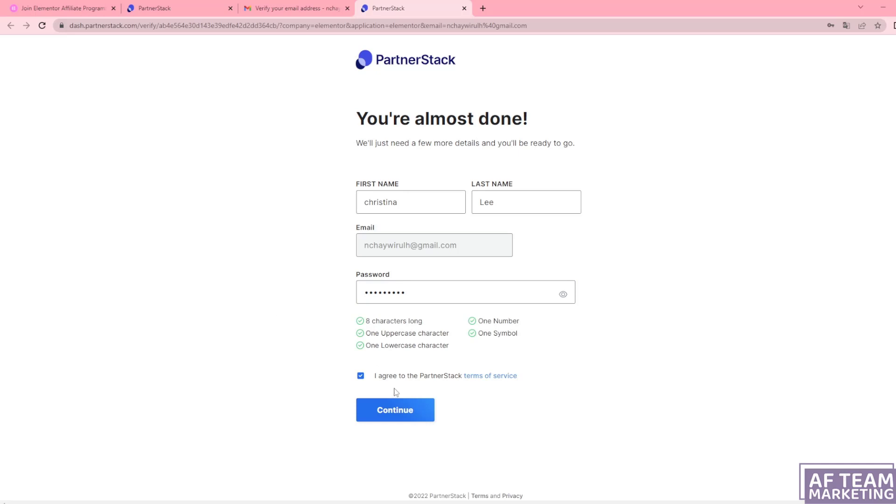
click(401, 420)
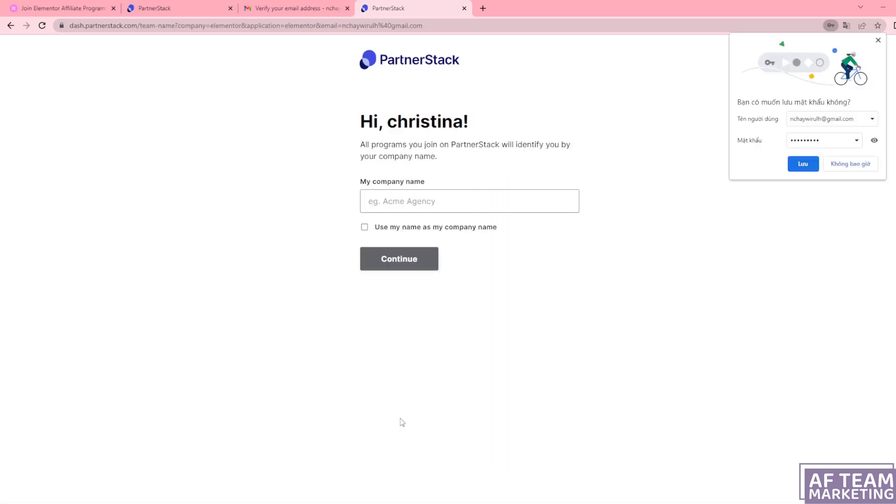
click(707, 212)
- Use your name as company name, finish setup, and open the Elementor Affiliates Program
click(393, 252)
click(399, 282)
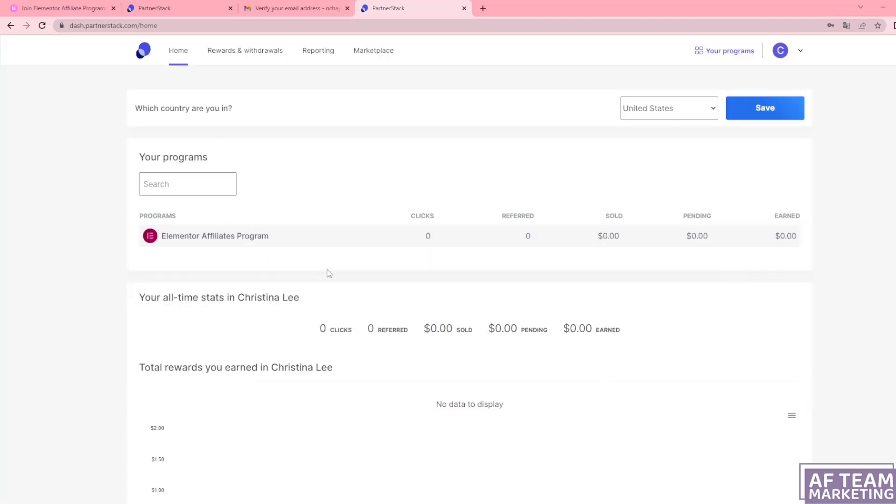
click(700, 236)
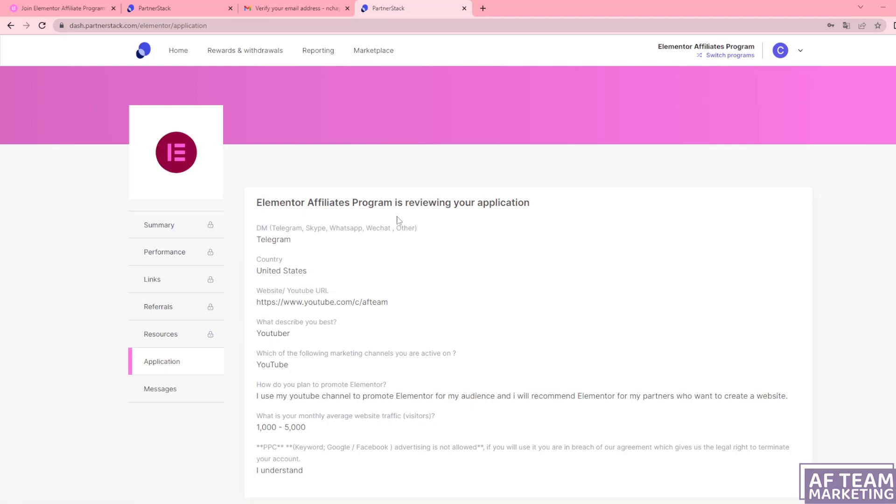